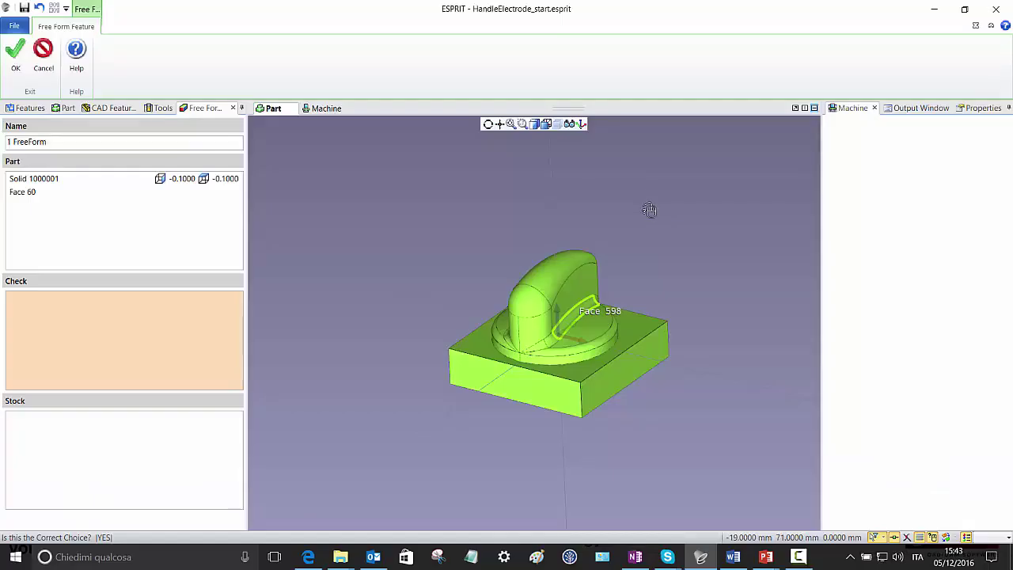
click(43, 54)
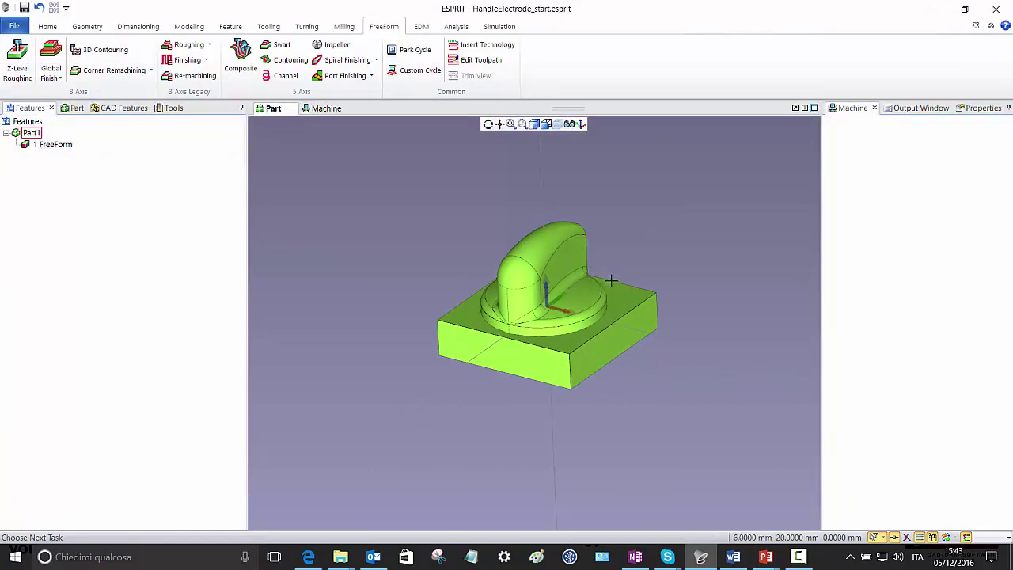
middle_drag(605, 276, 595, 277)
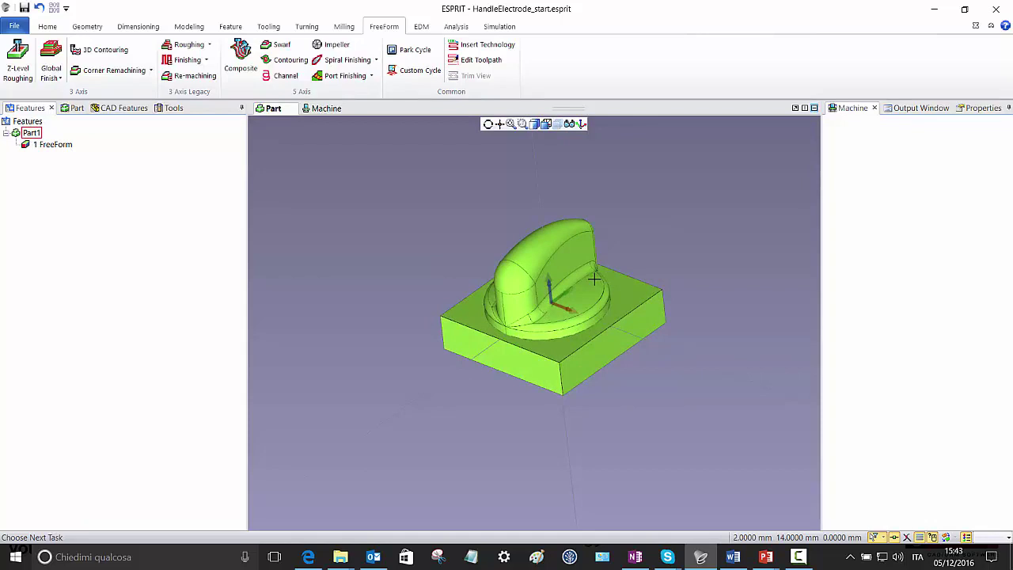
double_click(50, 147)
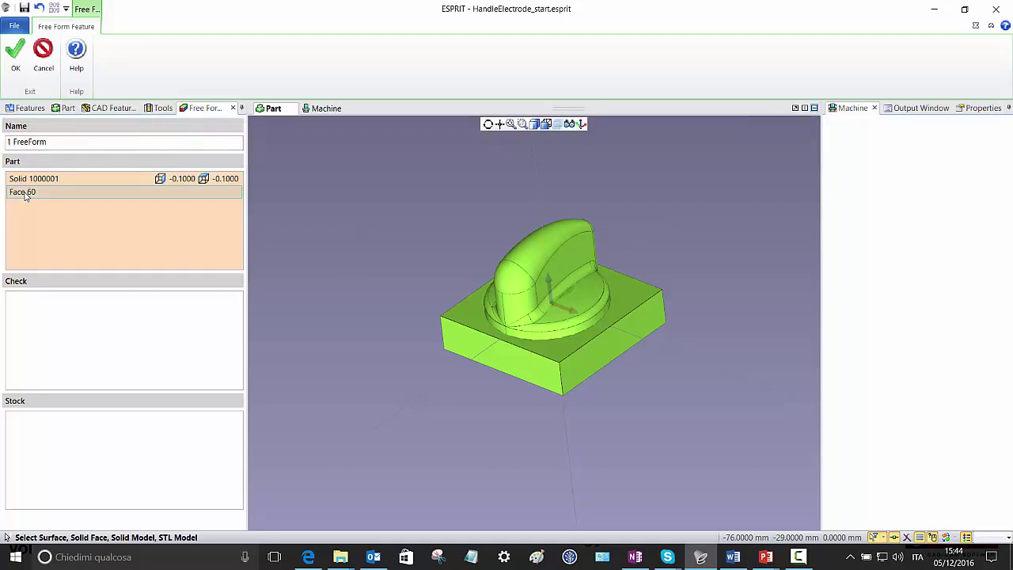
click(25, 195)
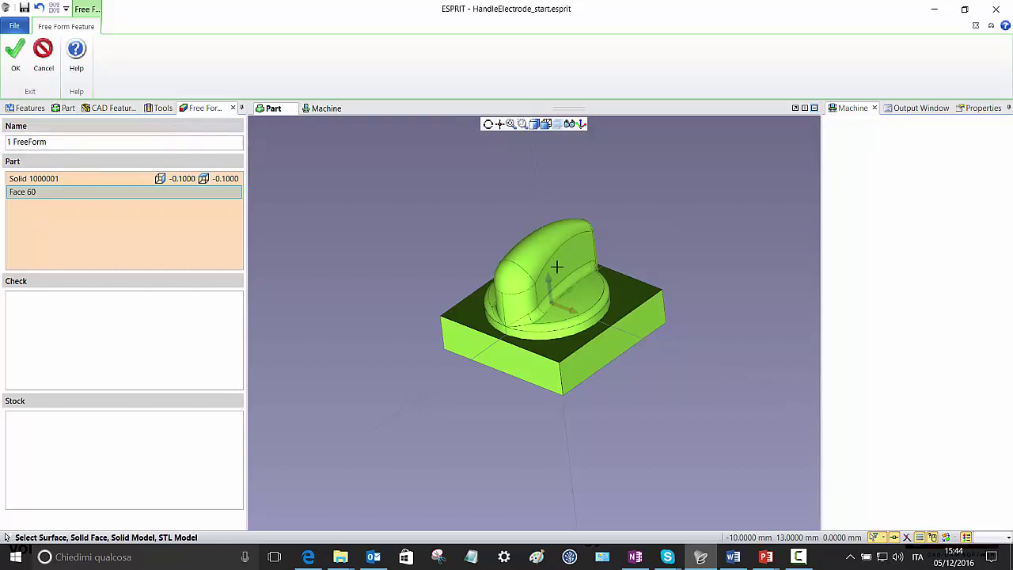
click(45, 55)
middle_drag(549, 234, 536, 240)
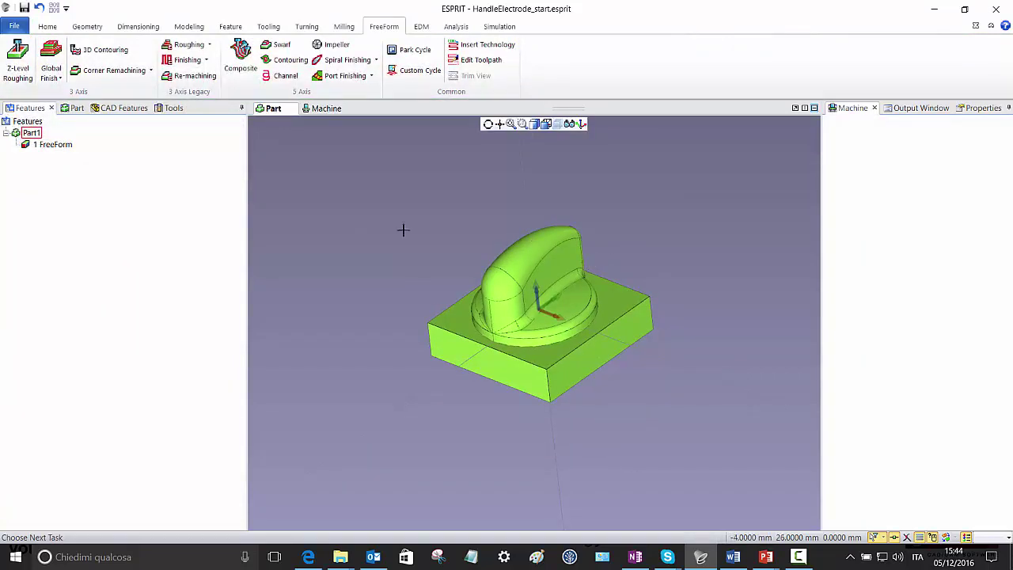
Select the 1 FreeForm feature and create a Global Finish operation from the FreeForm ribbon.
click(56, 147)
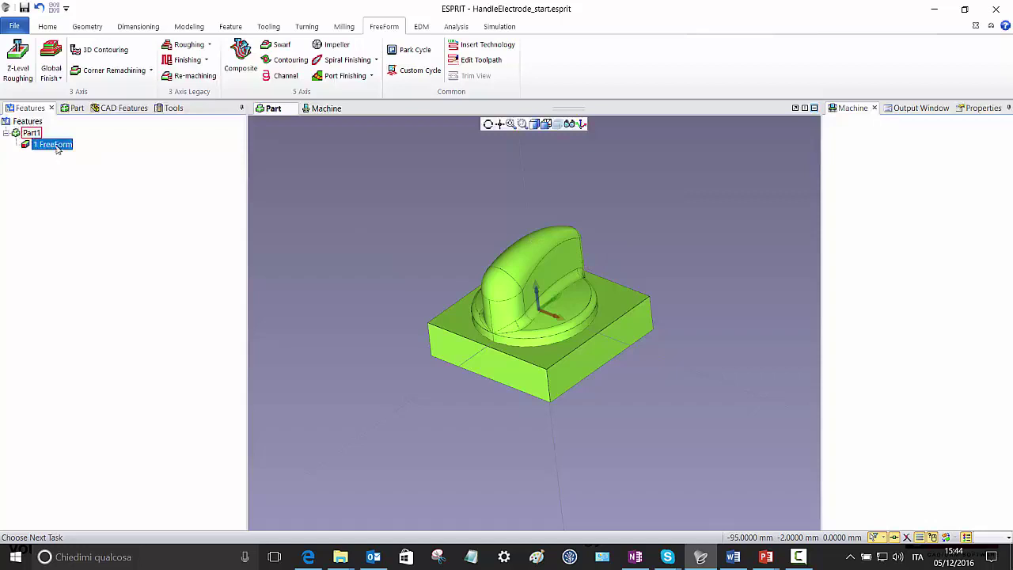
middle_drag(669, 283, 645, 285)
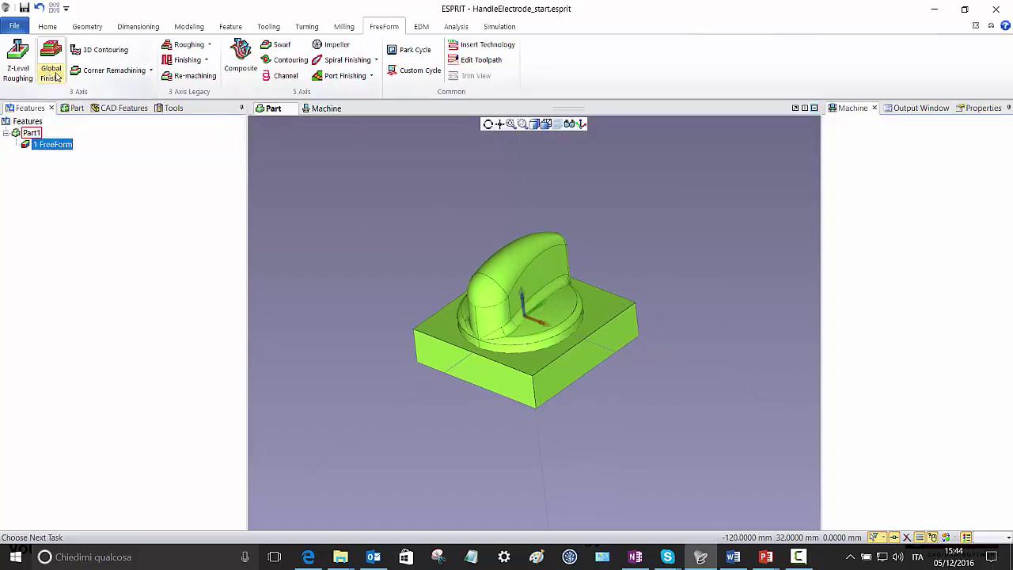
click(53, 77)
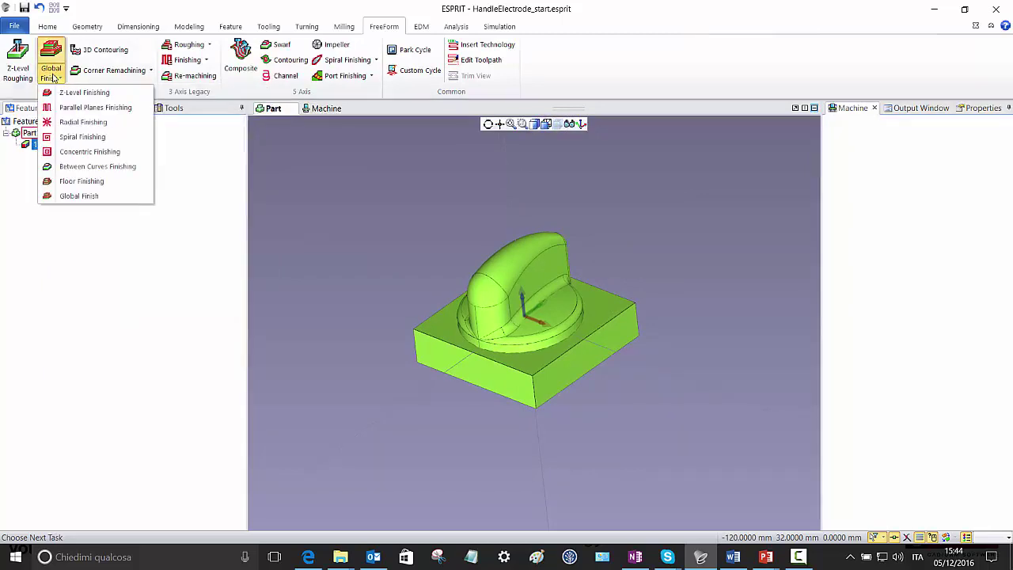
click(95, 200)
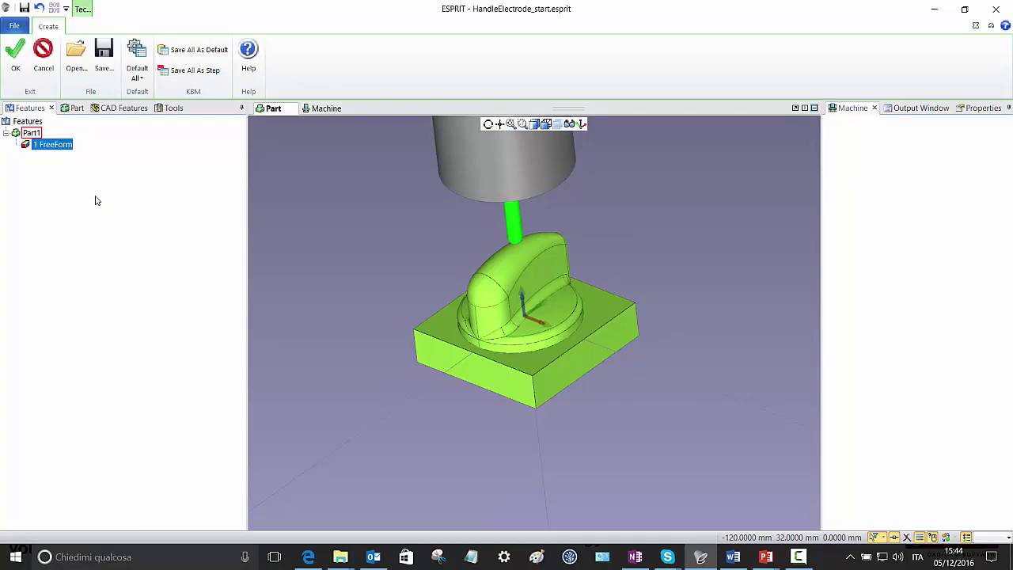
Reset the operation to default settings and name it 'Global Finish'.
click(136, 51)
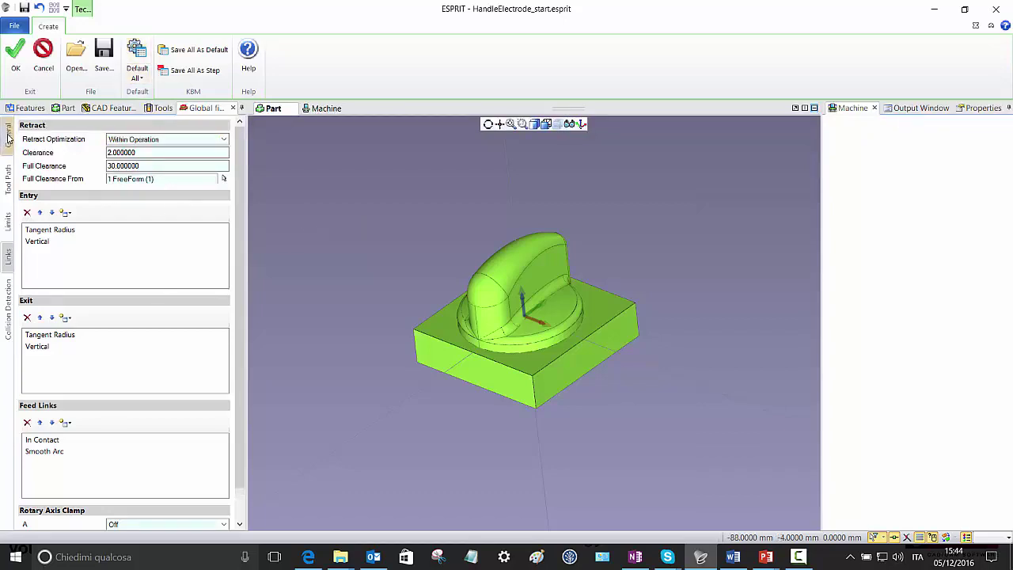
click(9, 136)
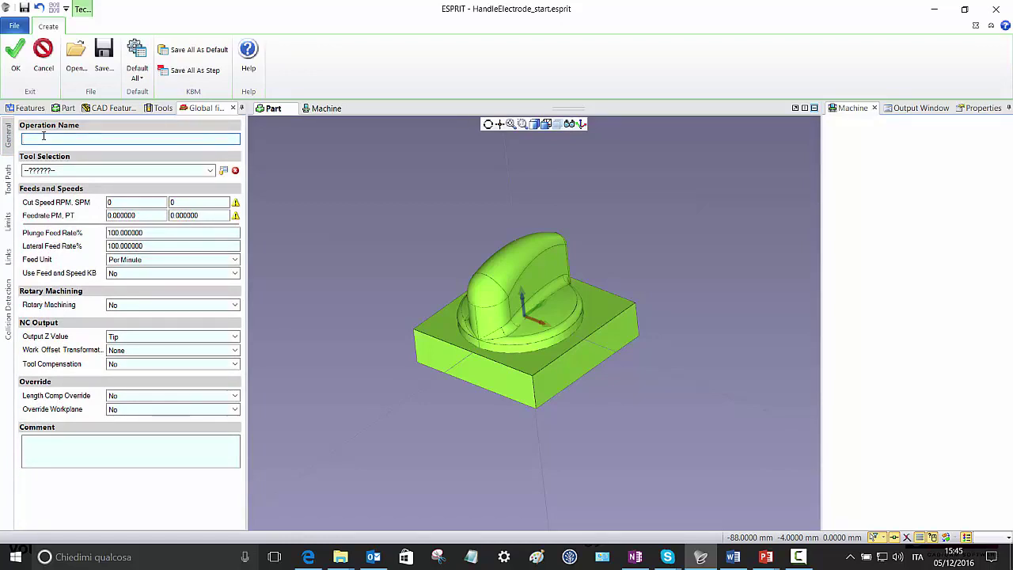
text(Global Finish)
Assign the BM 04.0 ball mill with 12000 RPM spindle speed and feedrate 1000.
click(210, 171)
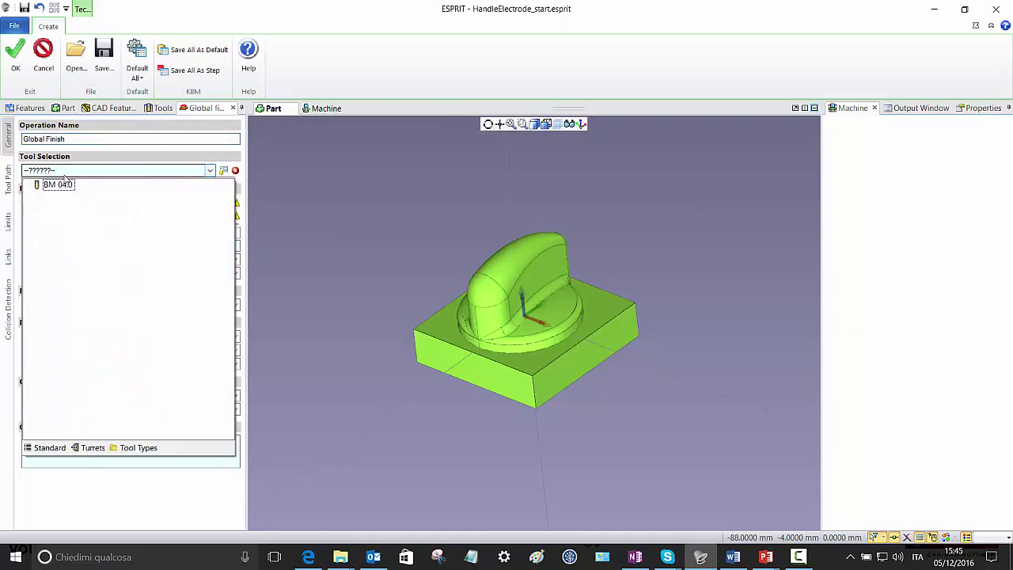
click(64, 183)
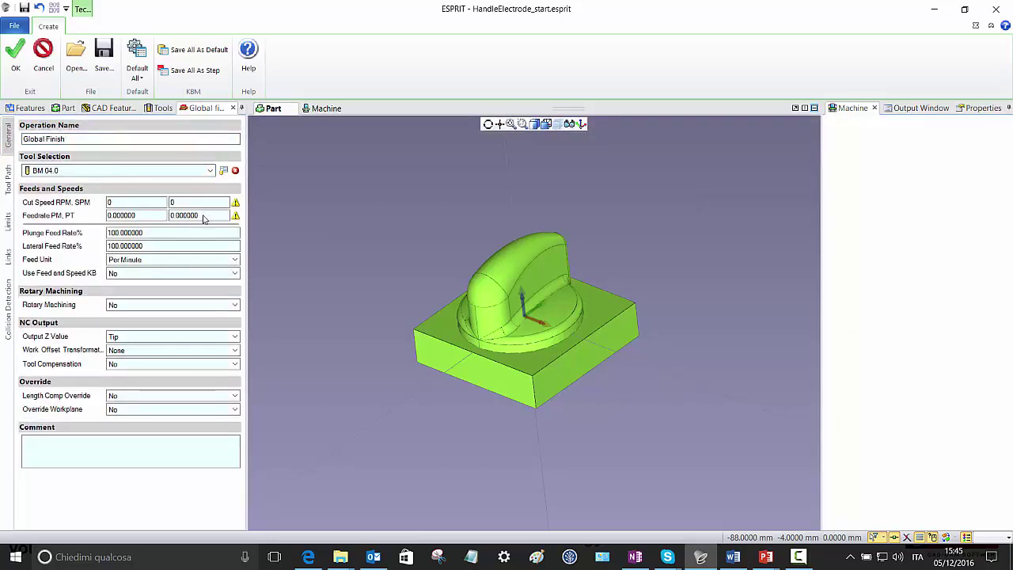
click(113, 203)
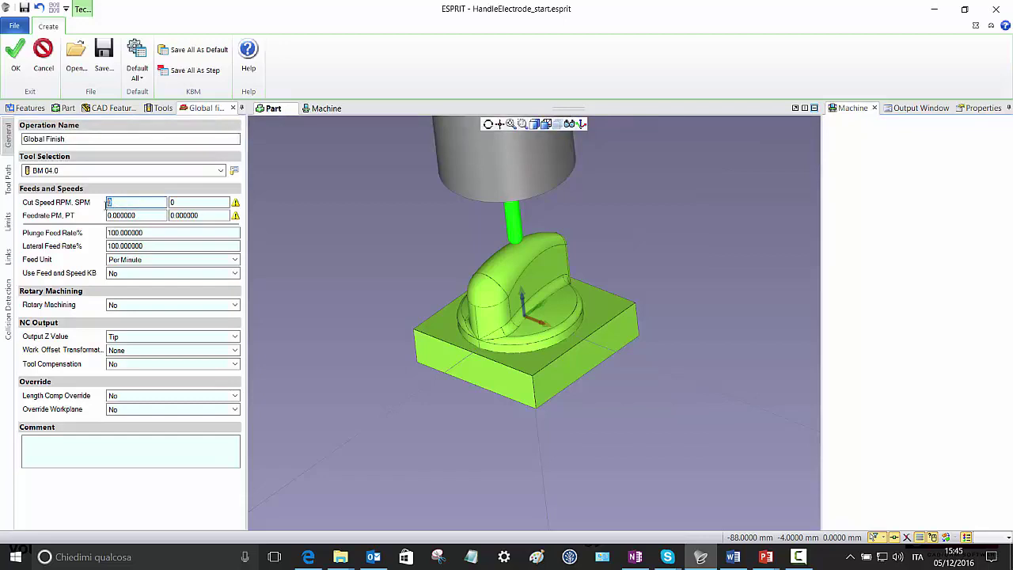
text(12000)
click(148, 215)
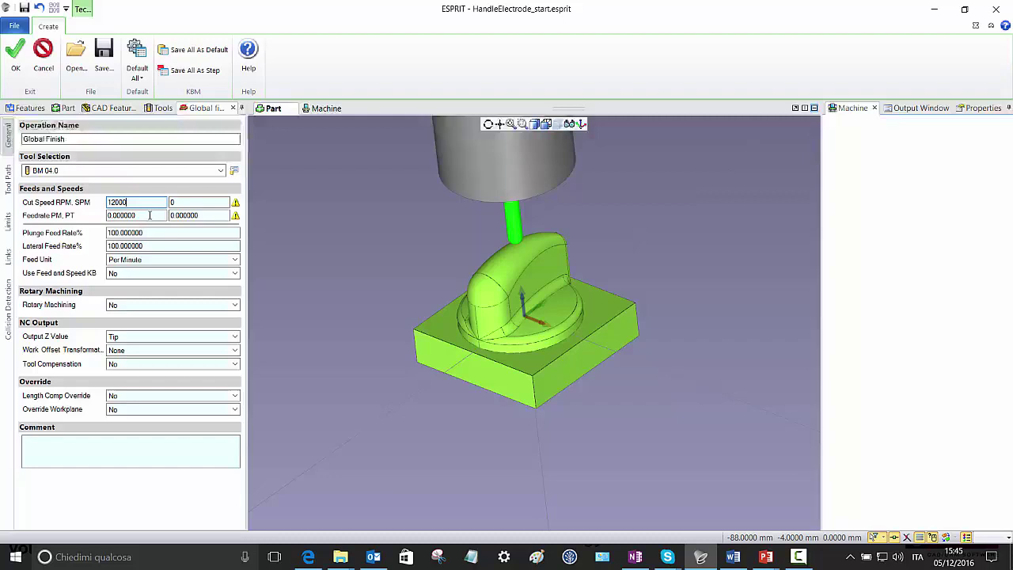
double_click(149, 215)
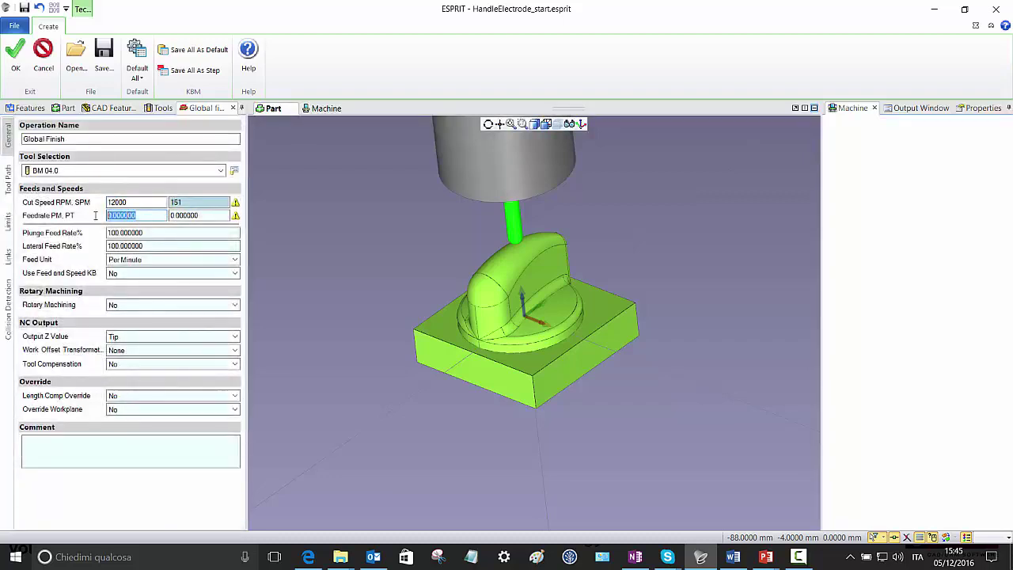
text(1000)
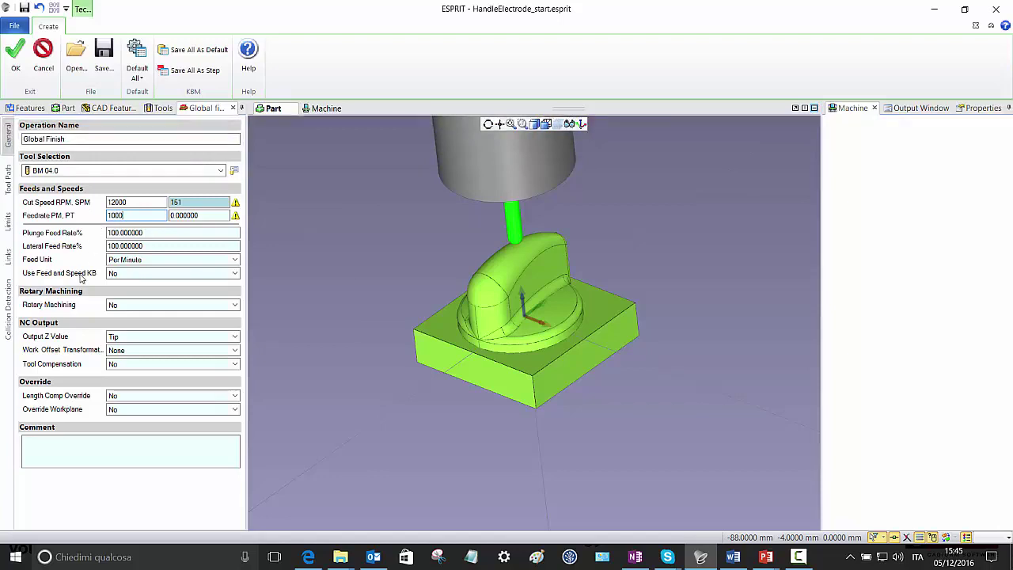
Commit the 1000 feedrate entry.
key(Tab)
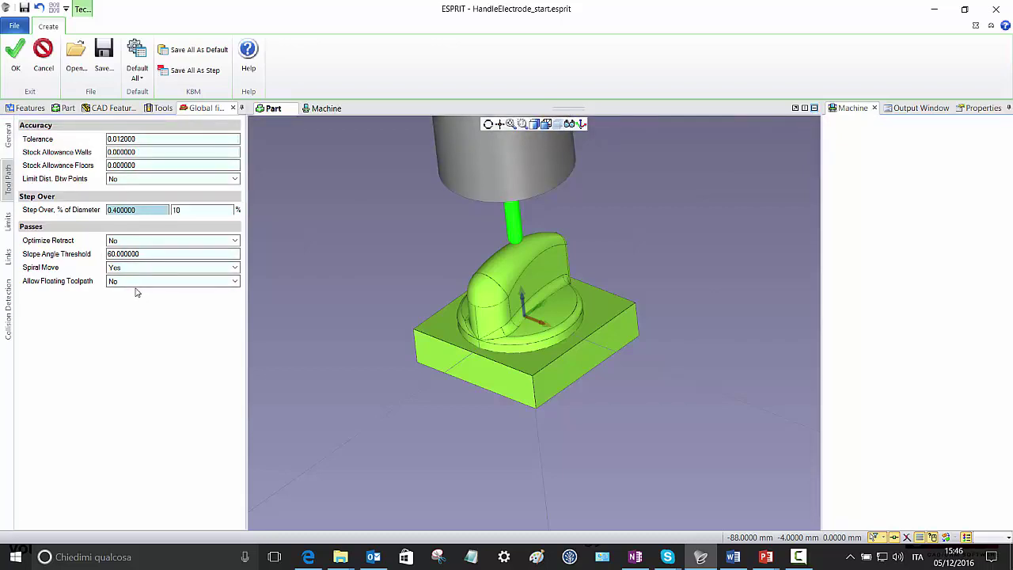
Set Position on Model Limit to Tool Center on Boundary, then view the link settings.
click(8, 223)
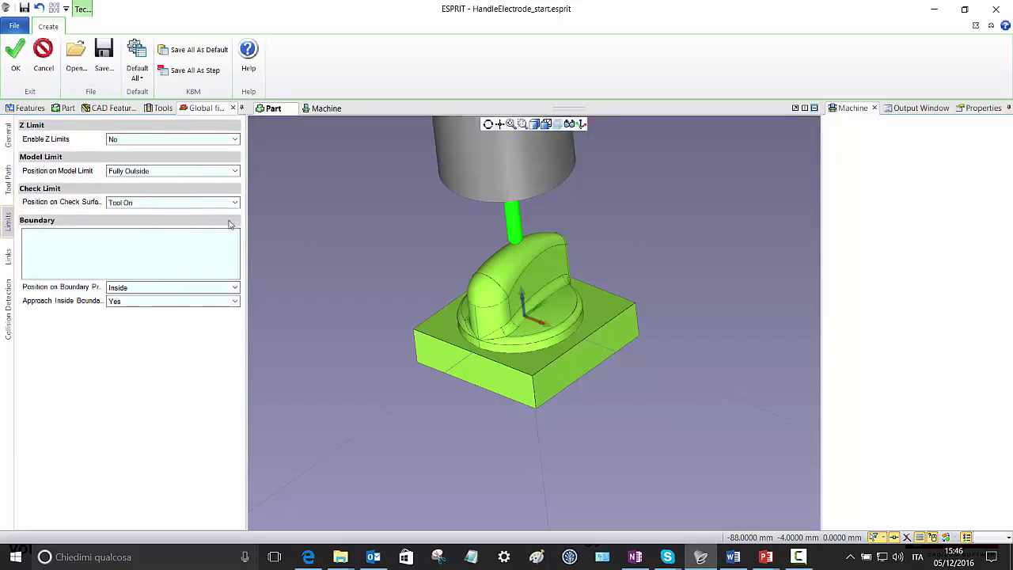
click(235, 172)
click(125, 194)
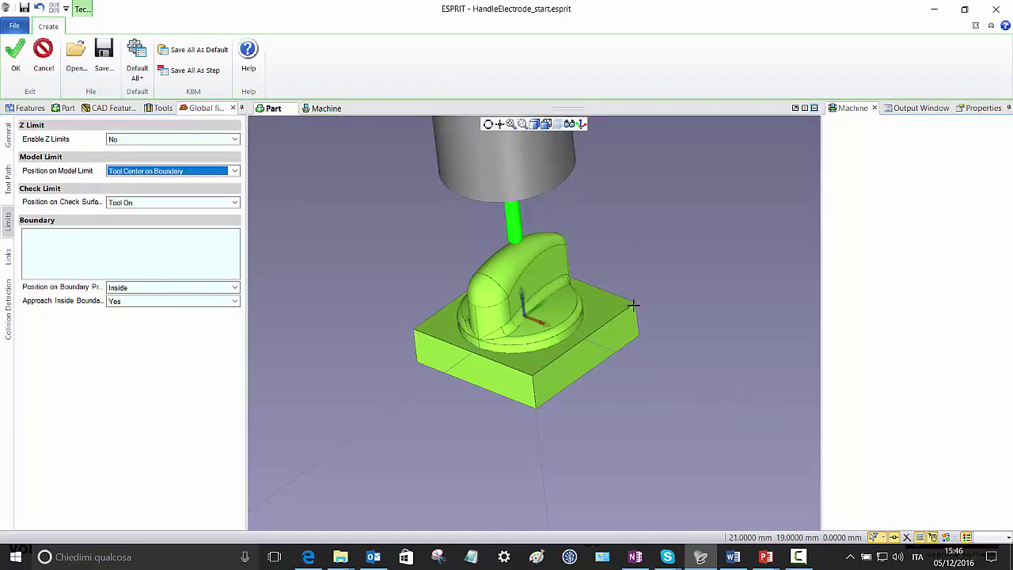
click(8, 256)
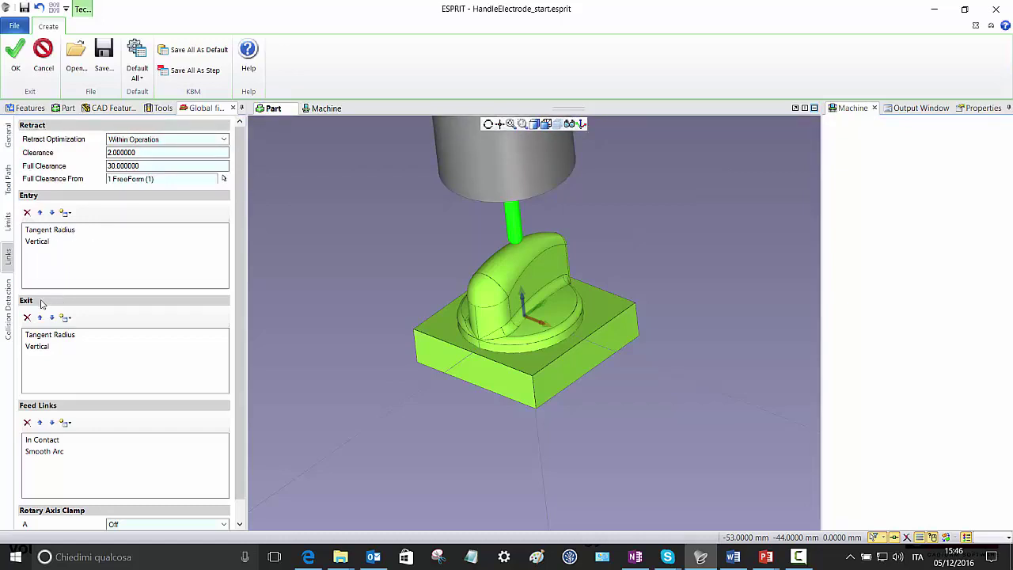
Leave collision detection at None and accept the Global Finish operation.
click(8, 310)
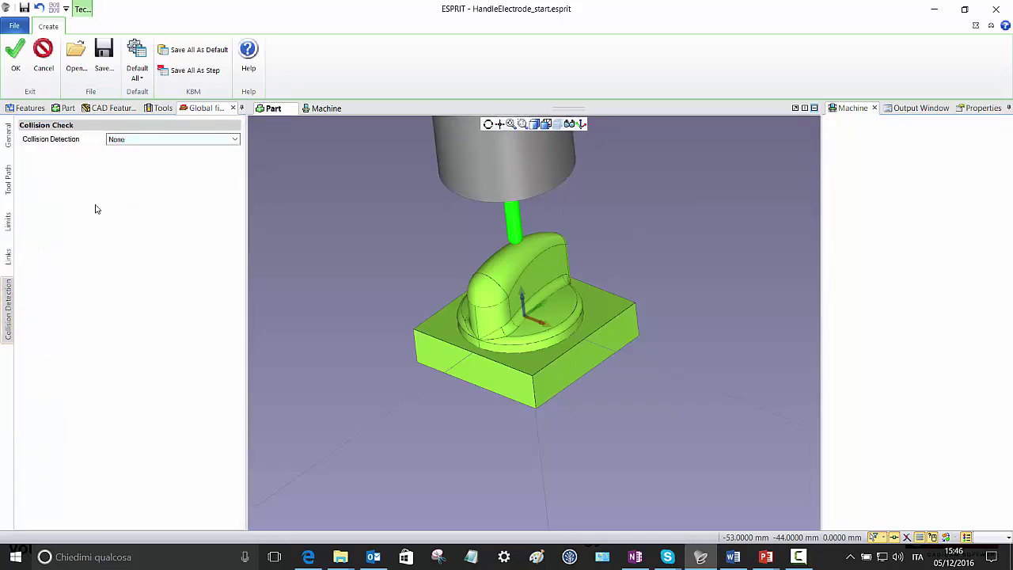
click(234, 139)
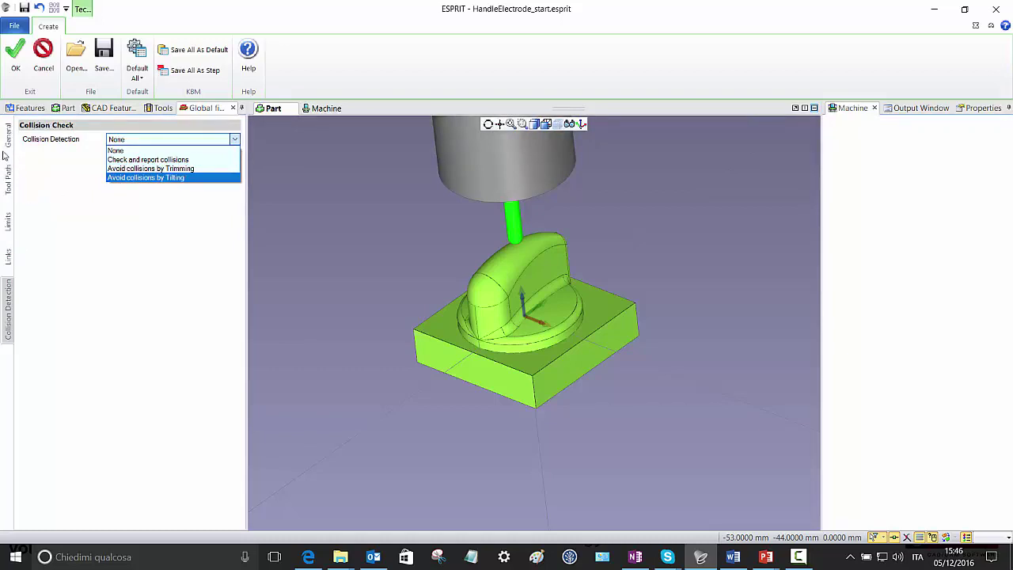
click(10, 187)
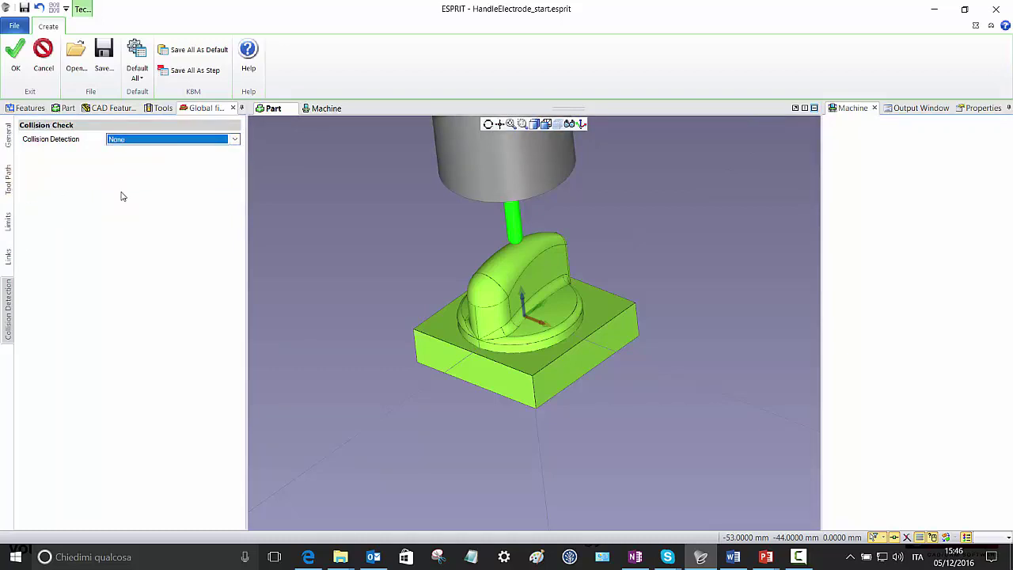
click(8, 180)
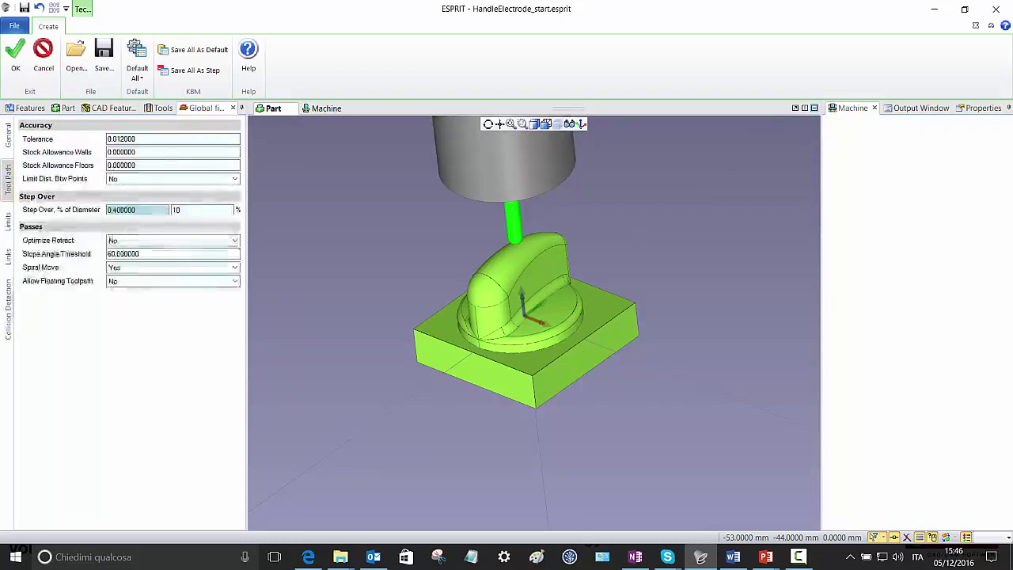
click(16, 61)
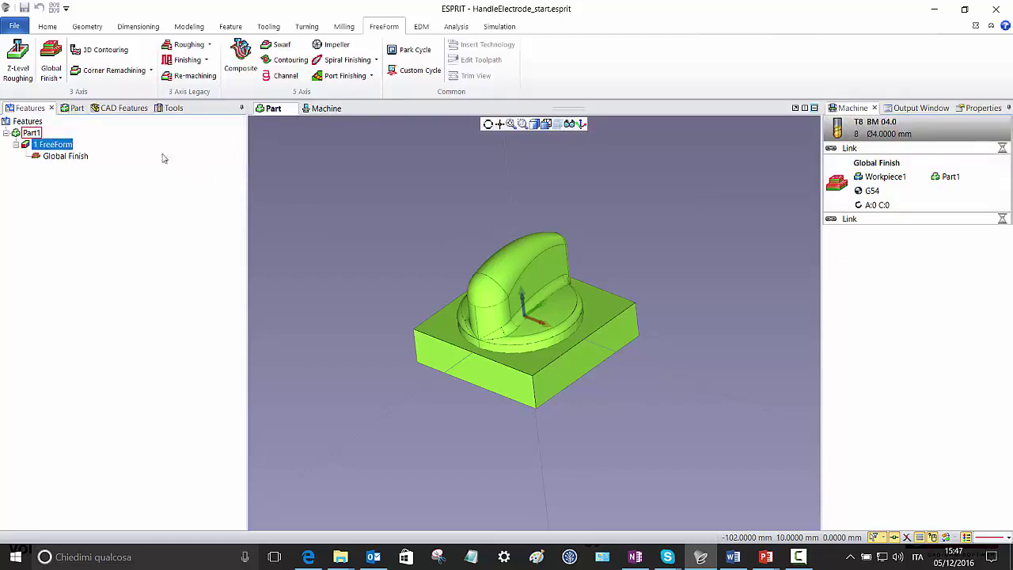
Show the Part operations list and zoom and rotate to inspect the spiral toolpath.
click(75, 109)
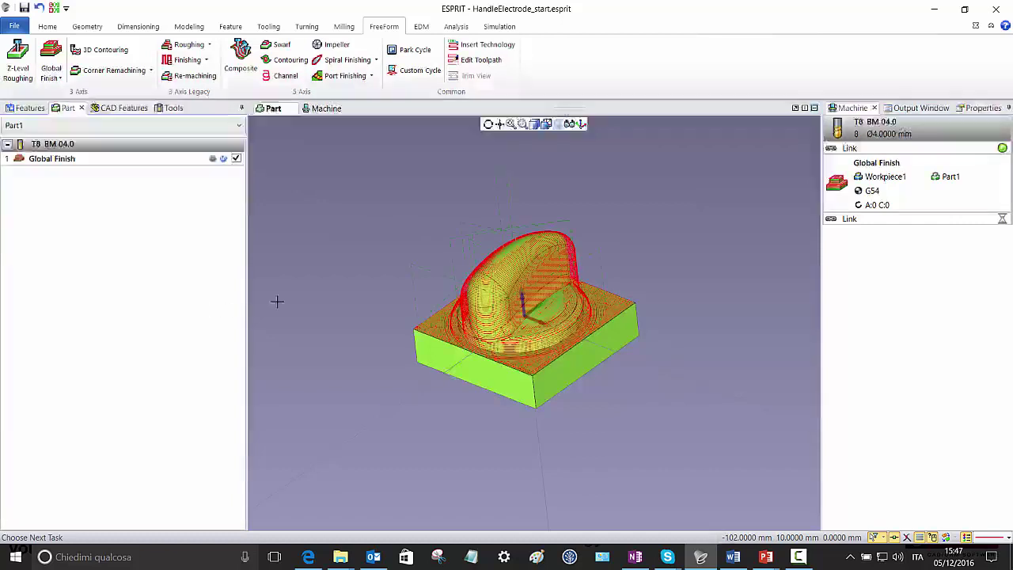
scroll(642, 286, up, 3)
middle_drag(579, 299, 654, 298)
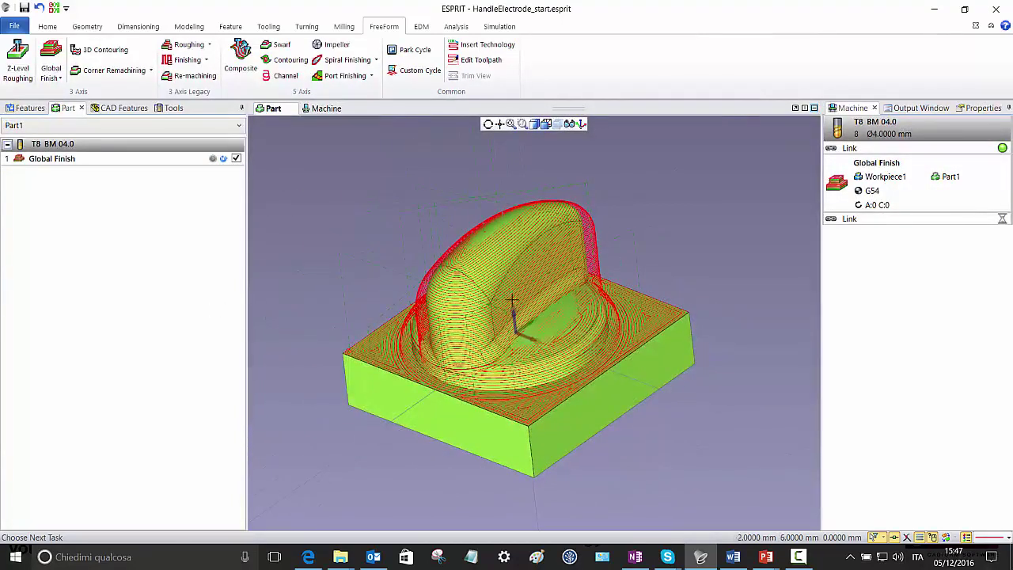
scroll(495, 229, up, 2)
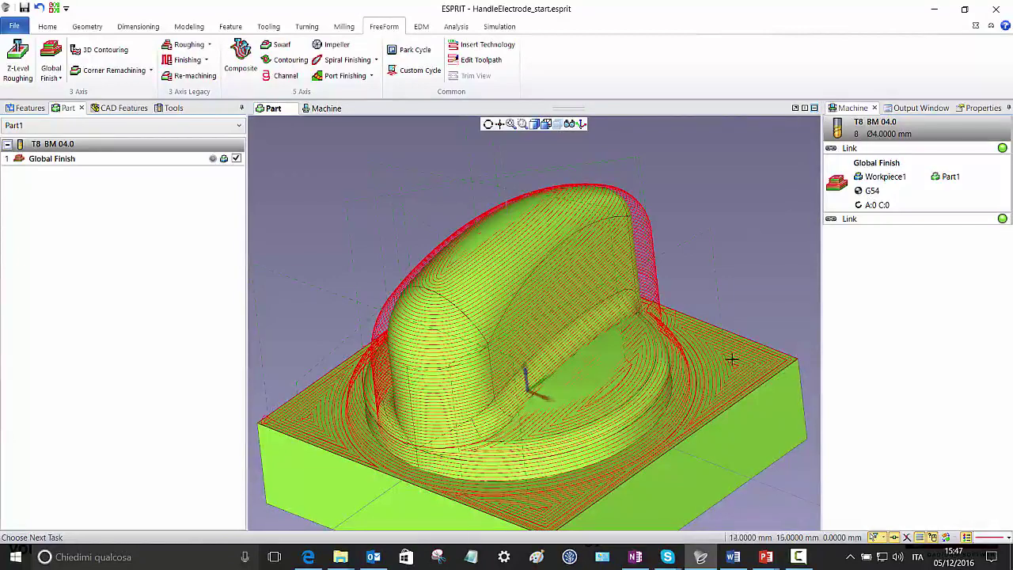
Run Toolpath Analysis on Global Finish with its static toolpath hidden and playback started.
click(60, 158)
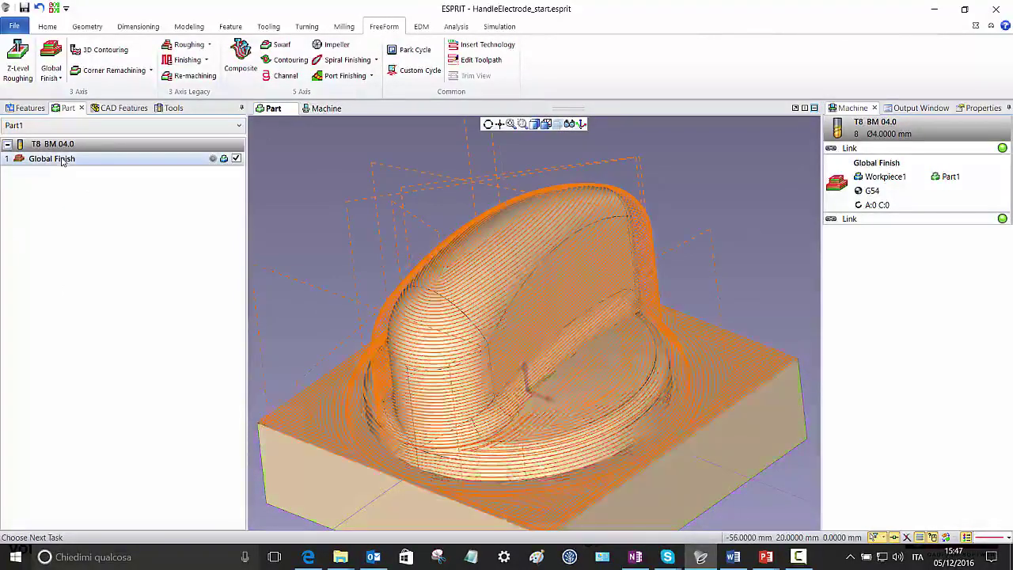
click(455, 28)
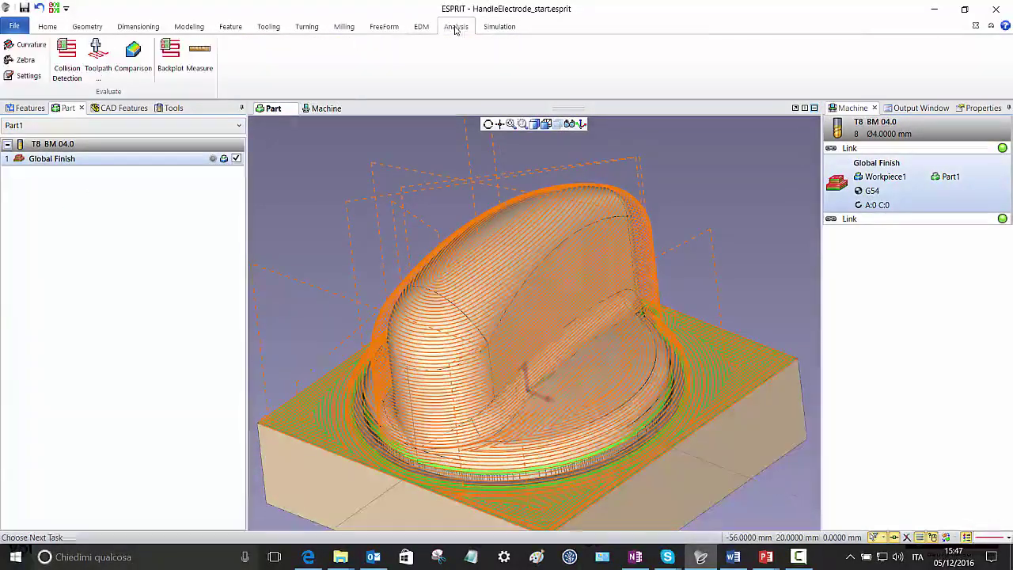
click(98, 57)
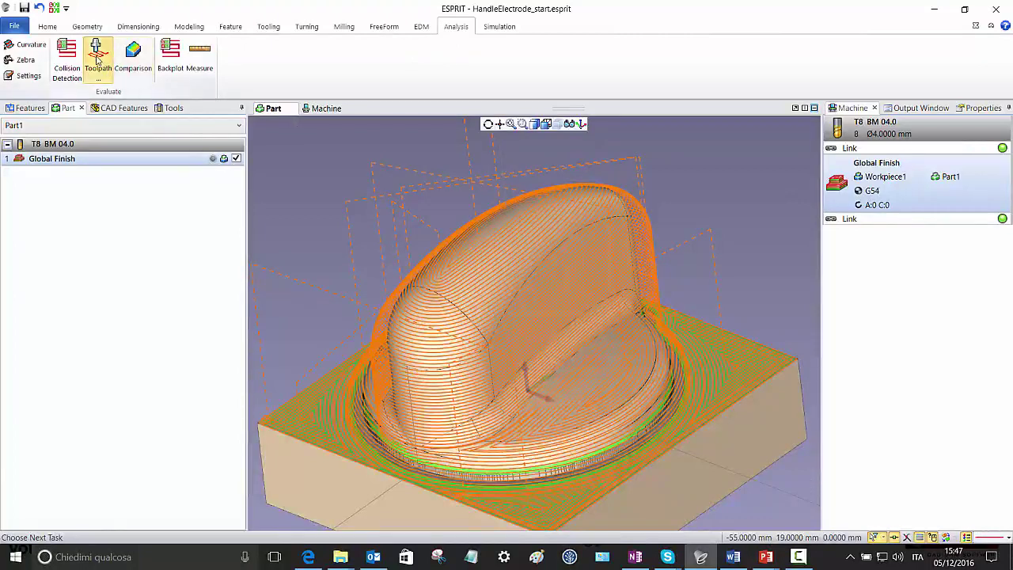
click(236, 158)
click(84, 387)
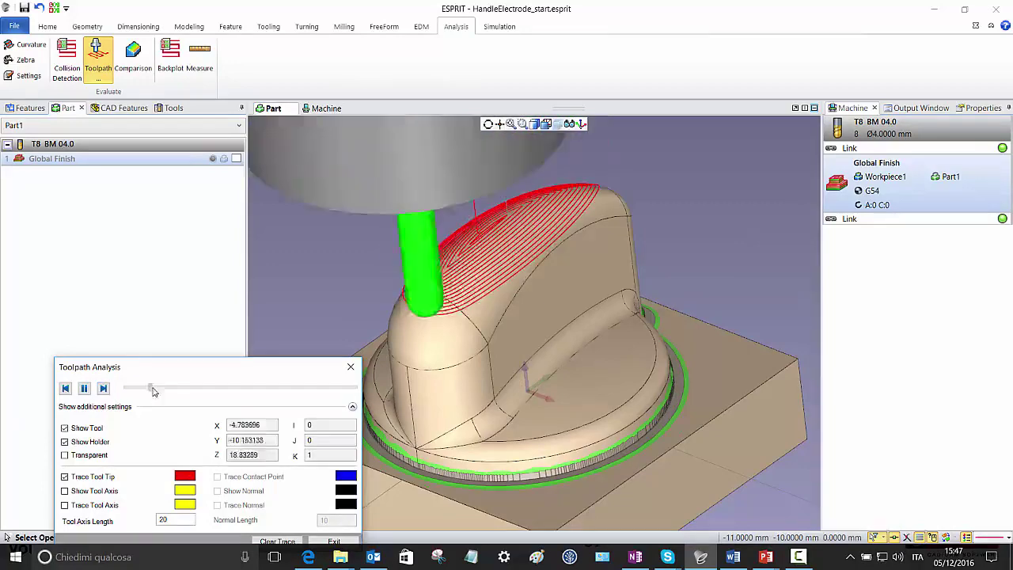
Advance the analysis slider and orbit the view as playback reaches the toolpath's end.
drag(166, 389, 186, 386)
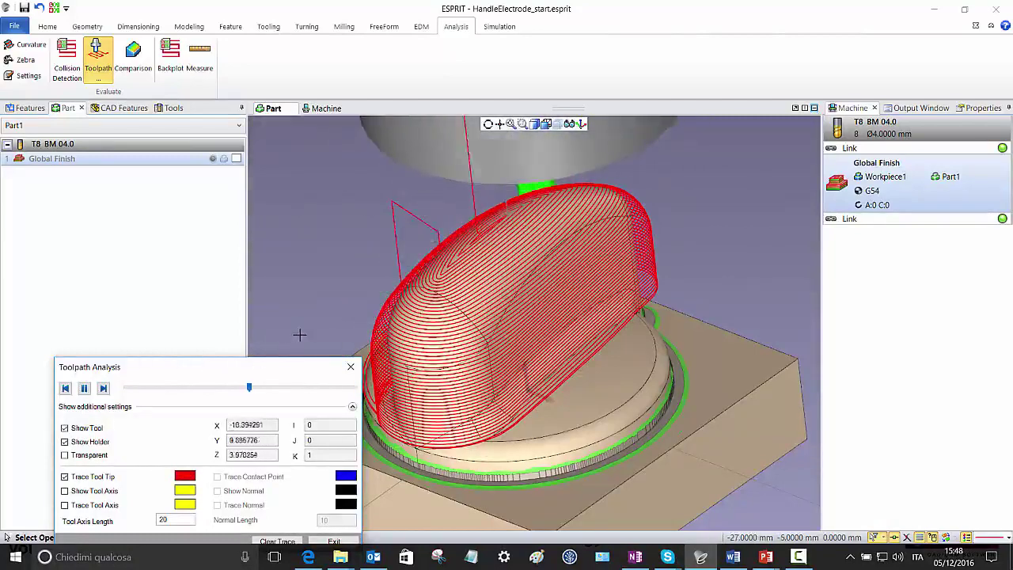
middle_drag(356, 264, 527, 312)
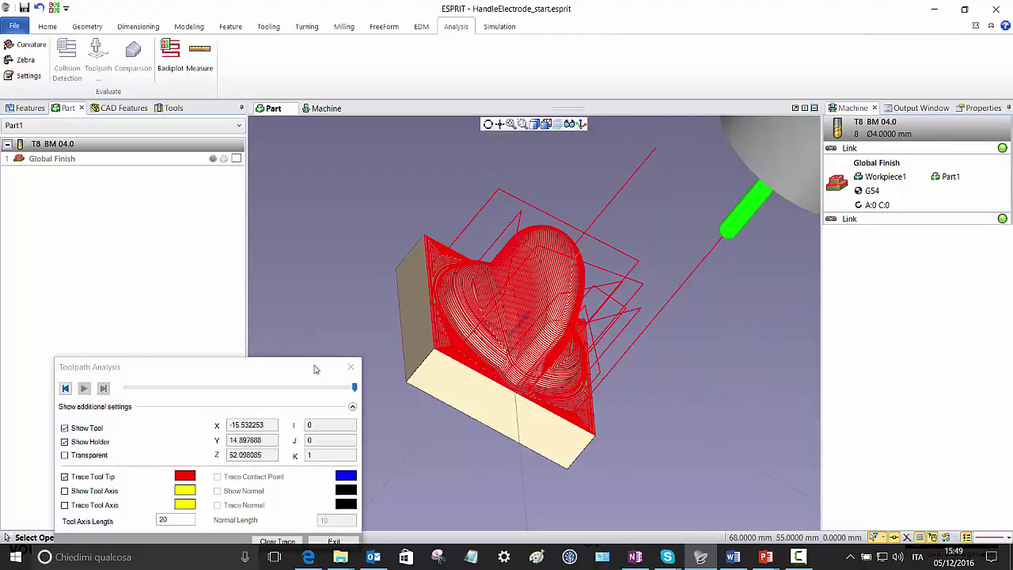
Close the analysis and compare Global Finish's stock against the part at 0.01 tolerance.
click(351, 367)
middle_drag(462, 288, 451, 284)
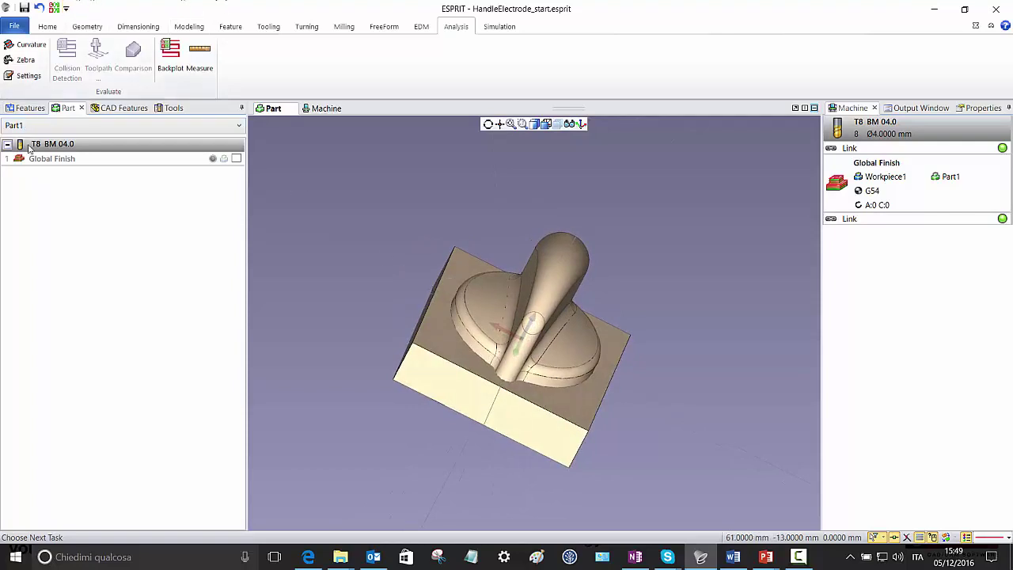
click(65, 160)
click(133, 52)
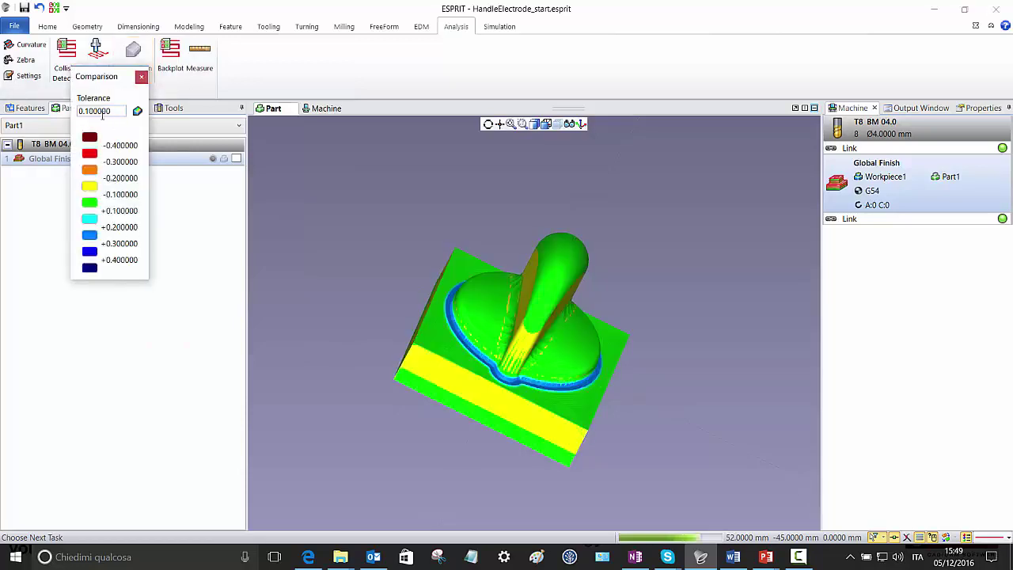
drag(123, 111, 71, 119)
text(0)
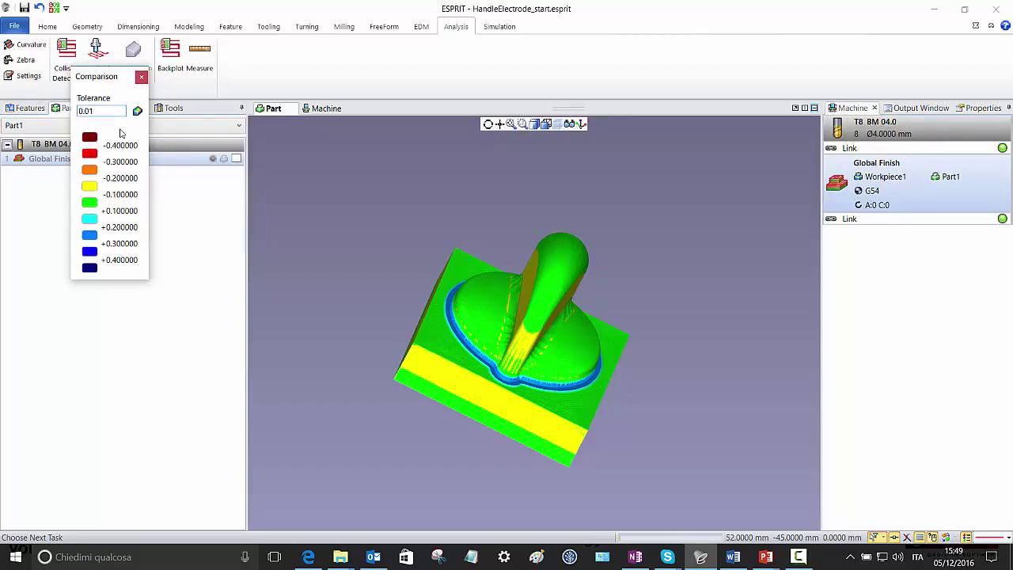
key(Return)
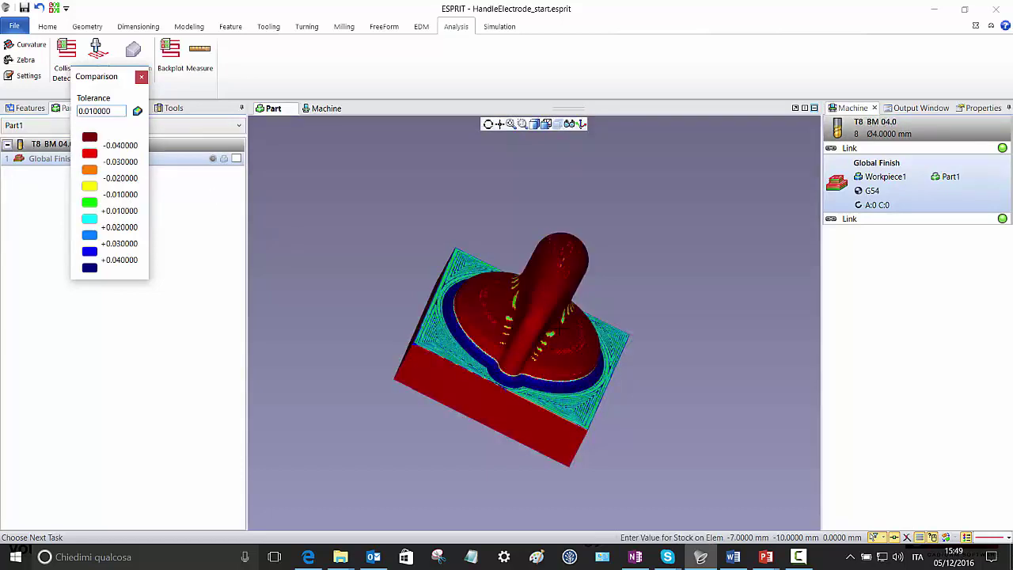
middle_drag(554, 352, 580, 358)
scroll(580, 355, up, 3)
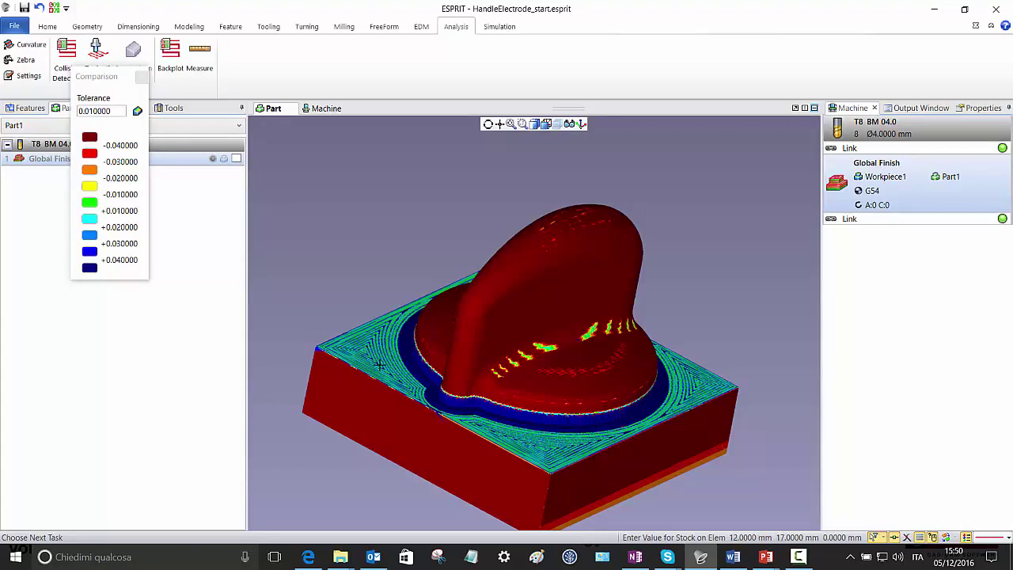
Close the comparison, show the Global Finish toolpath again, and bring up the Simulation tools.
click(141, 76)
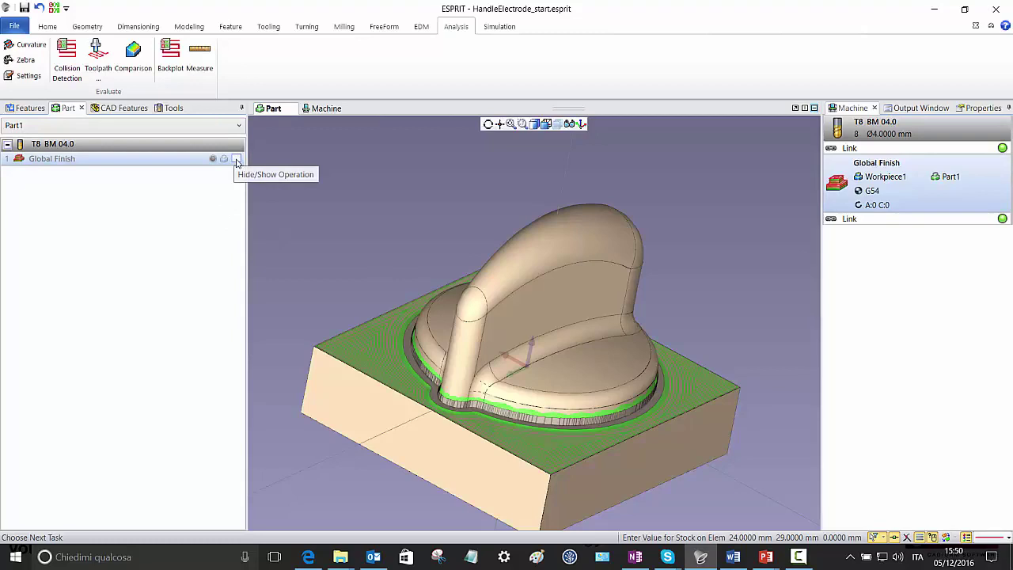
click(236, 159)
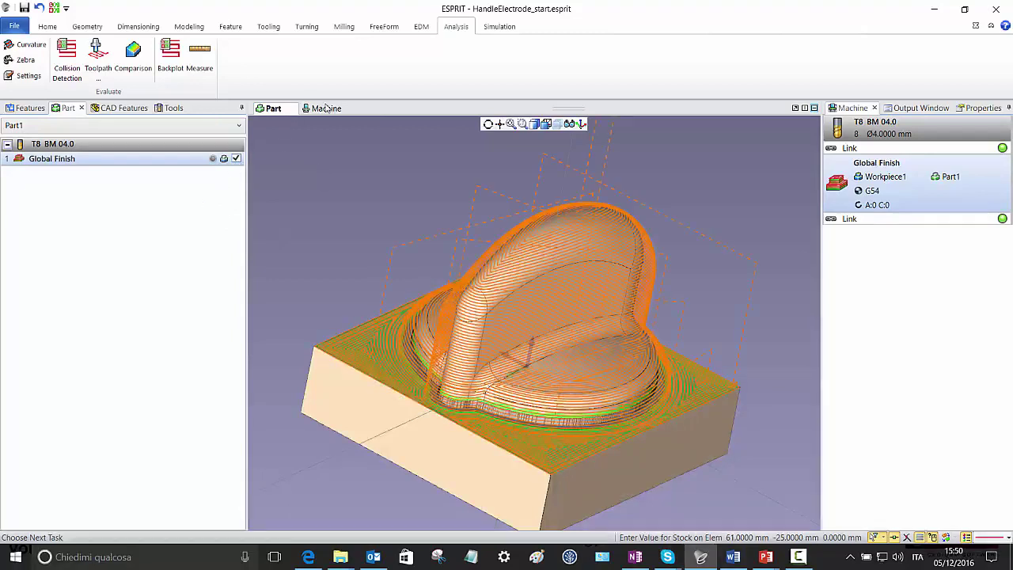
click(499, 27)
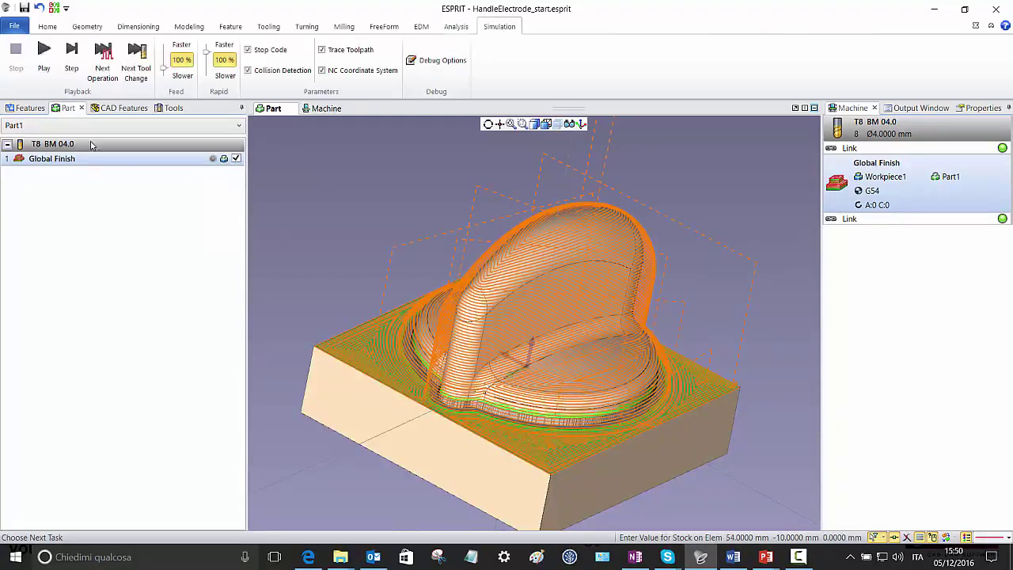
Play the Global Finish machine simulation, zoom into the workpiece, and raise the feed speed.
click(43, 54)
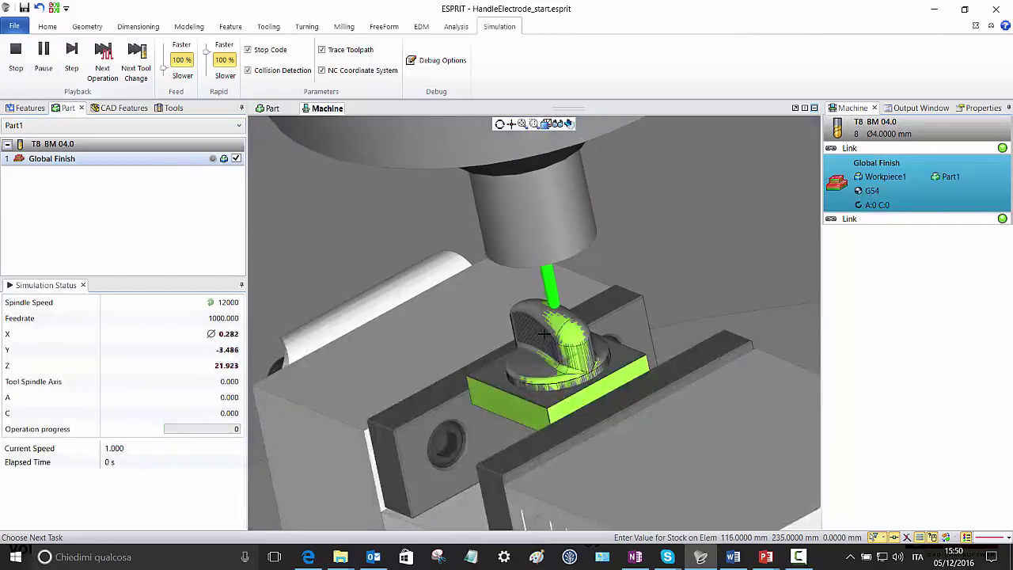
scroll(544, 334, up, 3)
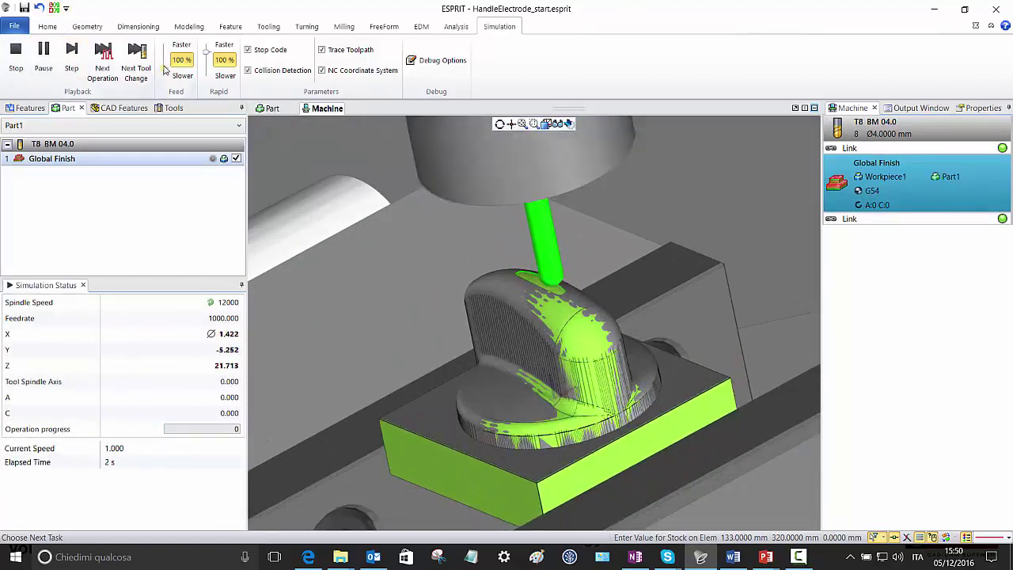
drag(164, 70, 165, 62)
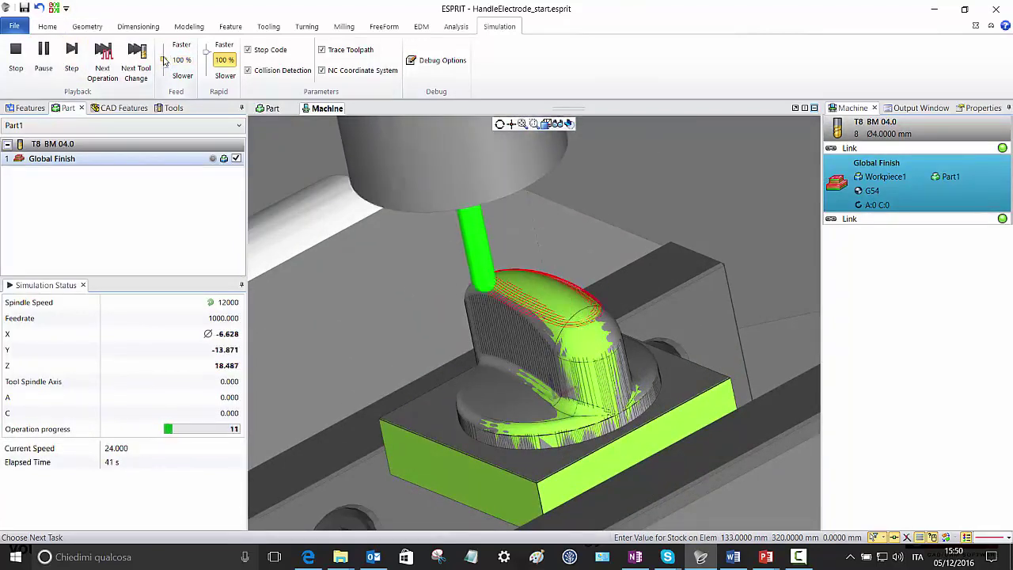